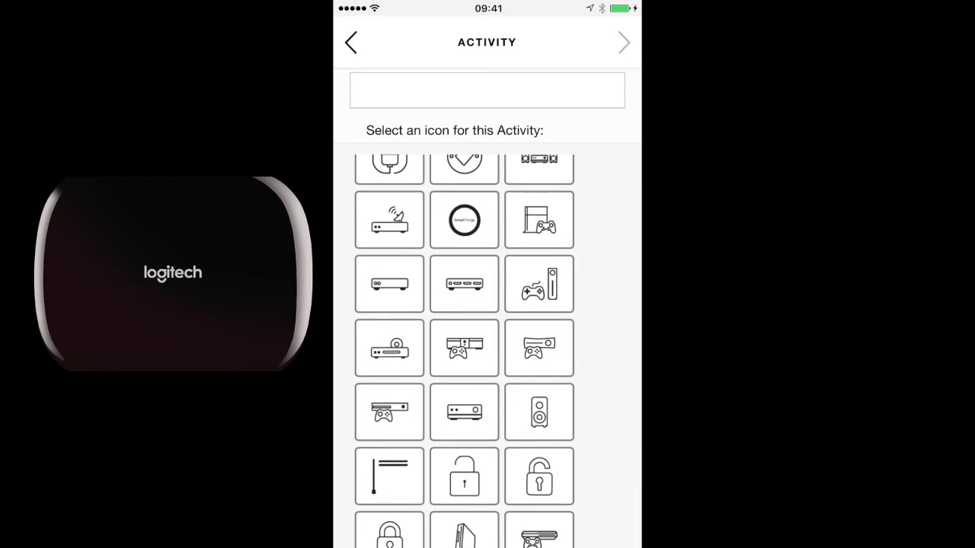
- Give the new activity the lightbulb icon
scroll(464, 351, "up", 5)
scroll(463, 350, "down", 3)
scroll(464, 351, "up", 5)
scroll(464, 351, "up", 2)
scroll(464, 350, "down", 5)
scroll(464, 350, "down", 5)
scroll(464, 351, "down", 2)
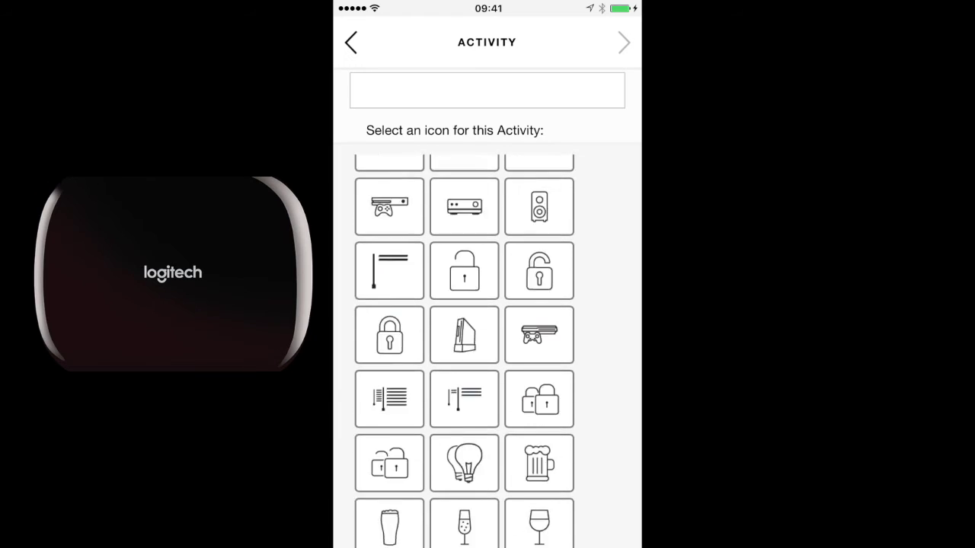
scroll(464, 350, "down", 4)
scroll(463, 351, "down", 2)
scroll(463, 350, "up", 2)
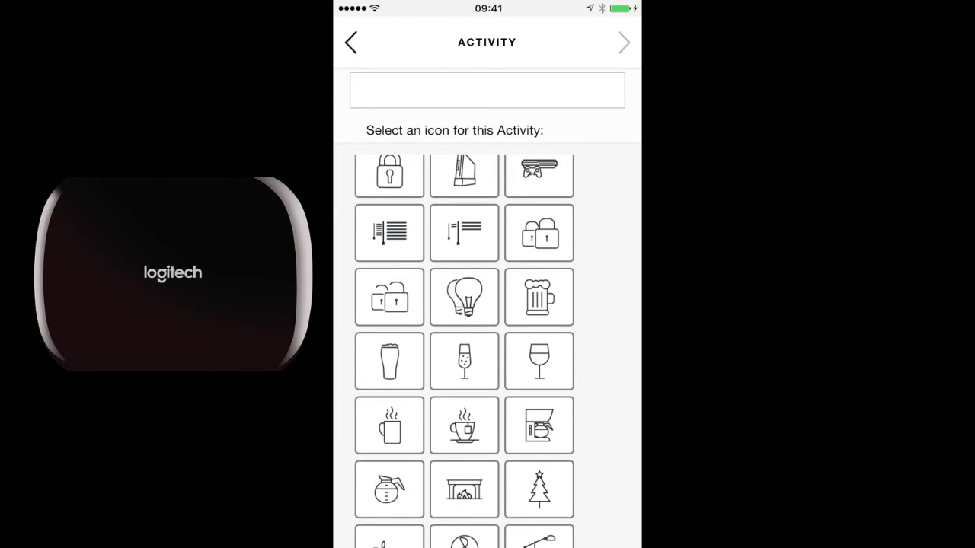
left_click(464, 297)
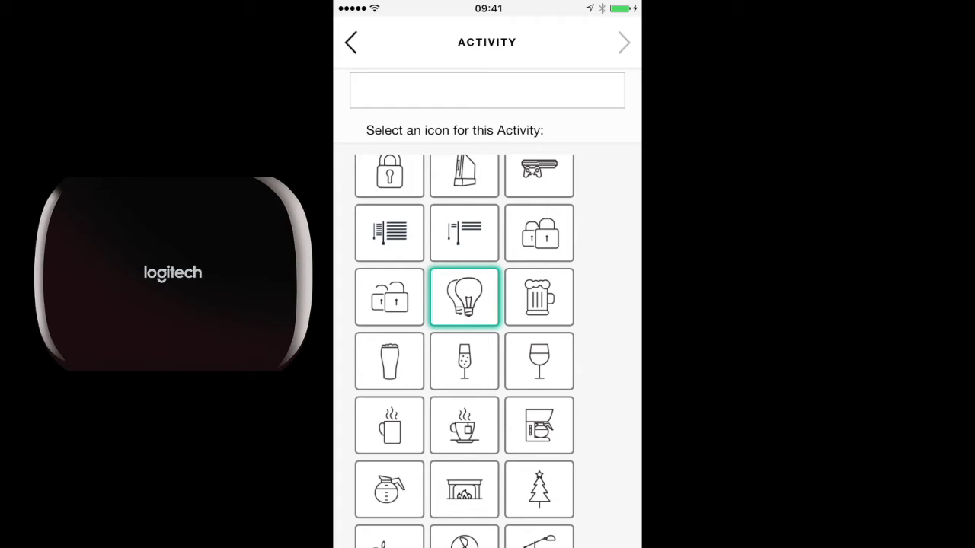
- Name the activity 'Lights' and continue to device selection
left_click(487, 90)
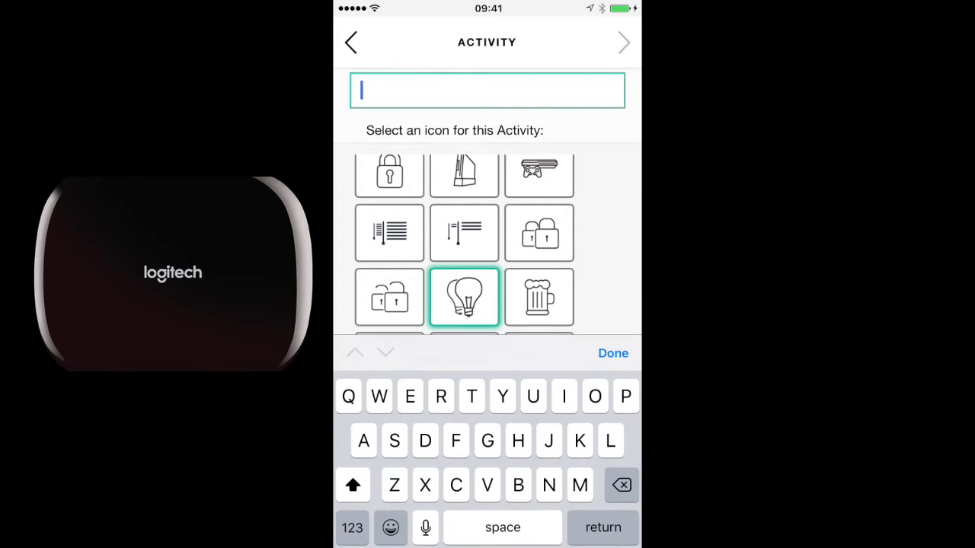
type("Light")
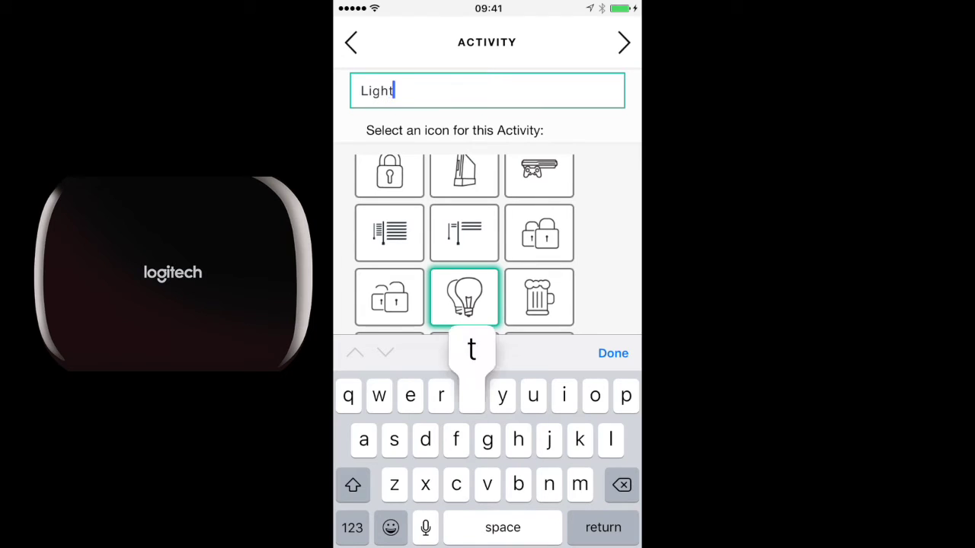
type("s")
left_click(625, 42)
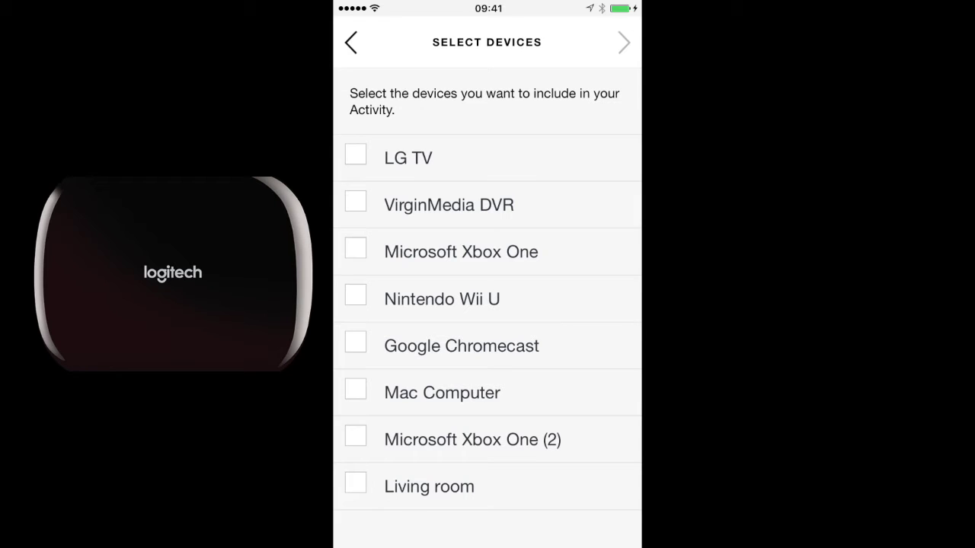
- Add the Living room device, leave entertainment devices as is, and save the activity
left_click(355, 485)
left_click(624, 42)
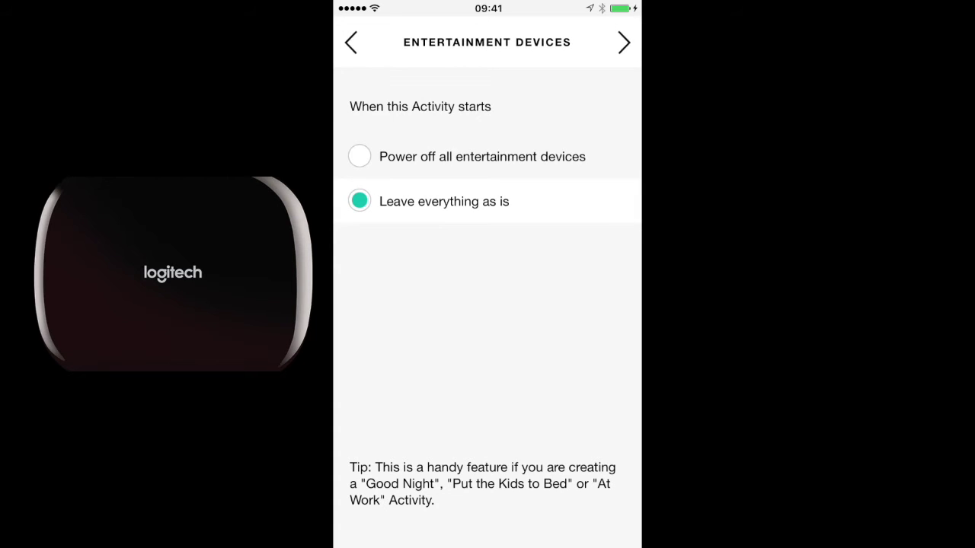
left_click(624, 42)
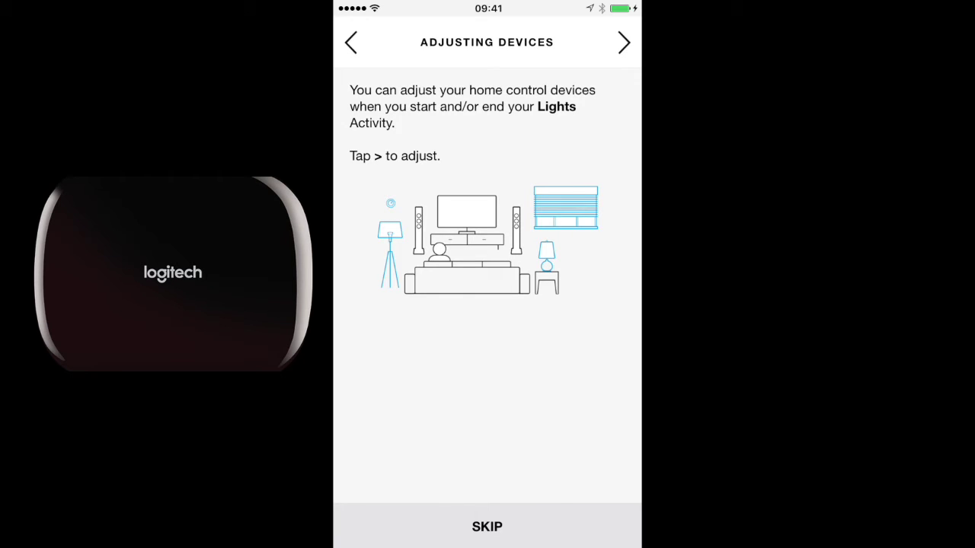
left_click(624, 42)
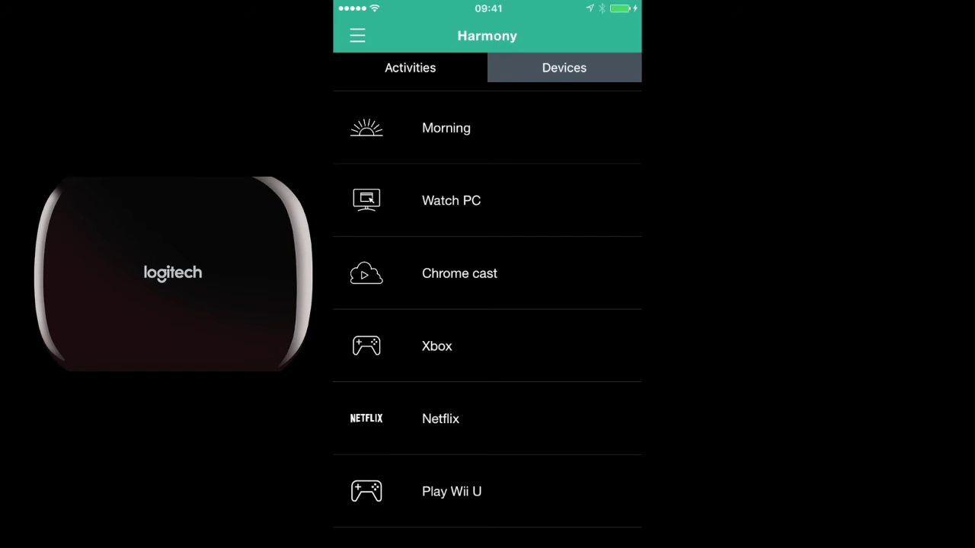
- Start the Lights activity as a test, then return to the home screen
scroll(487, 318, "down", 5)
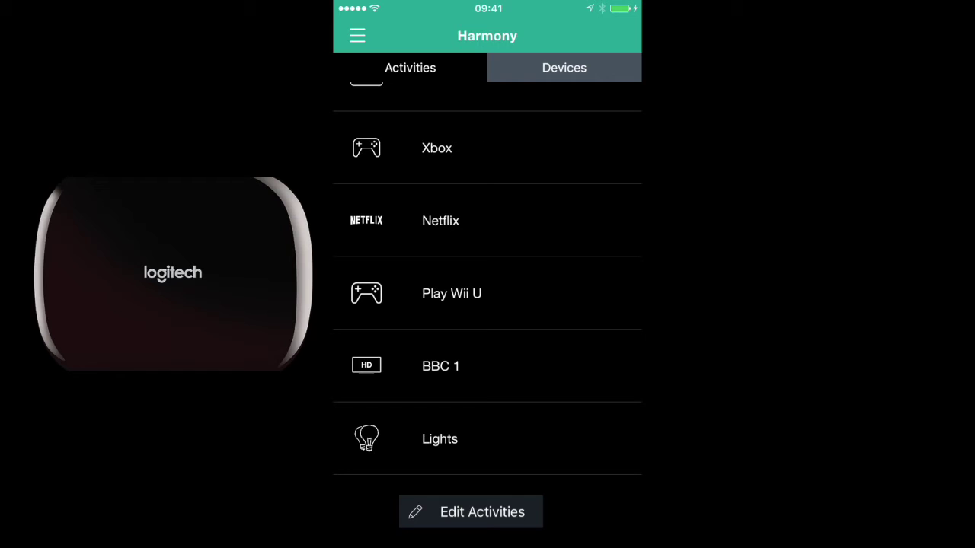
left_click(440, 438)
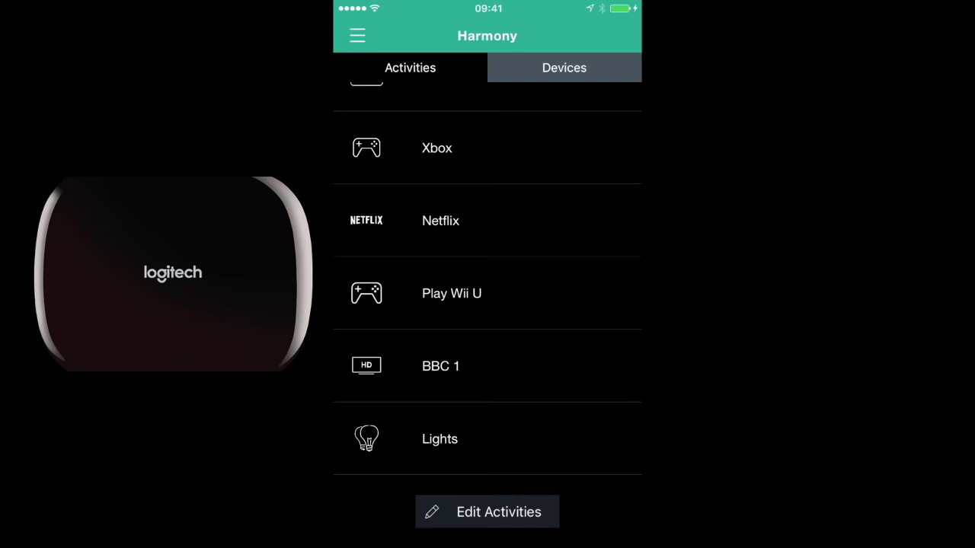
scroll(488, 315, "up", 5)
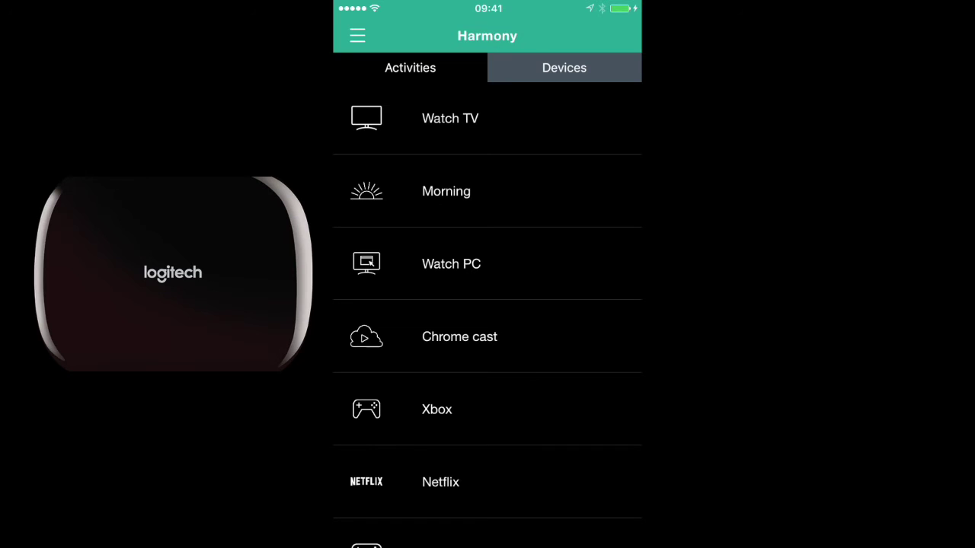
key("super")
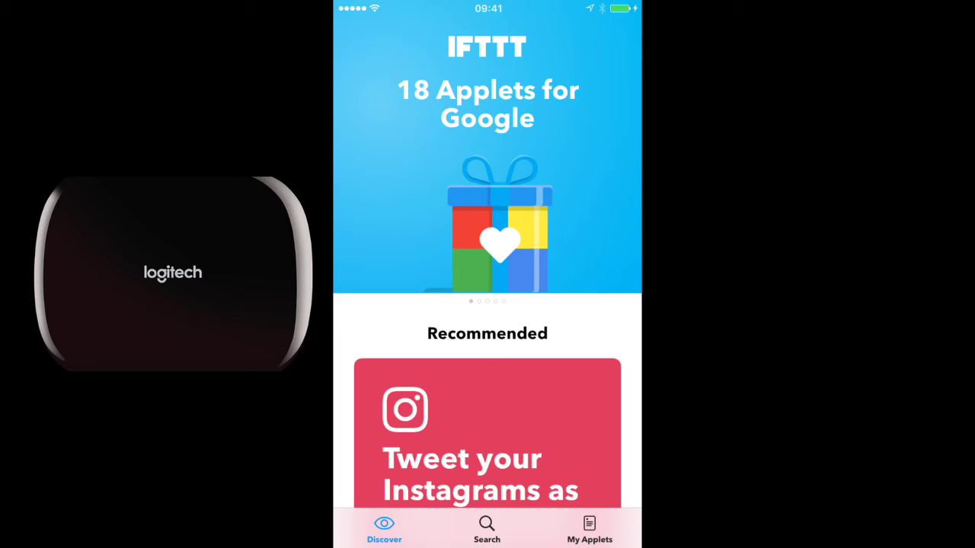
- Create a new applet using the Date & Time 'Every day at' trigger
left_click(590, 530)
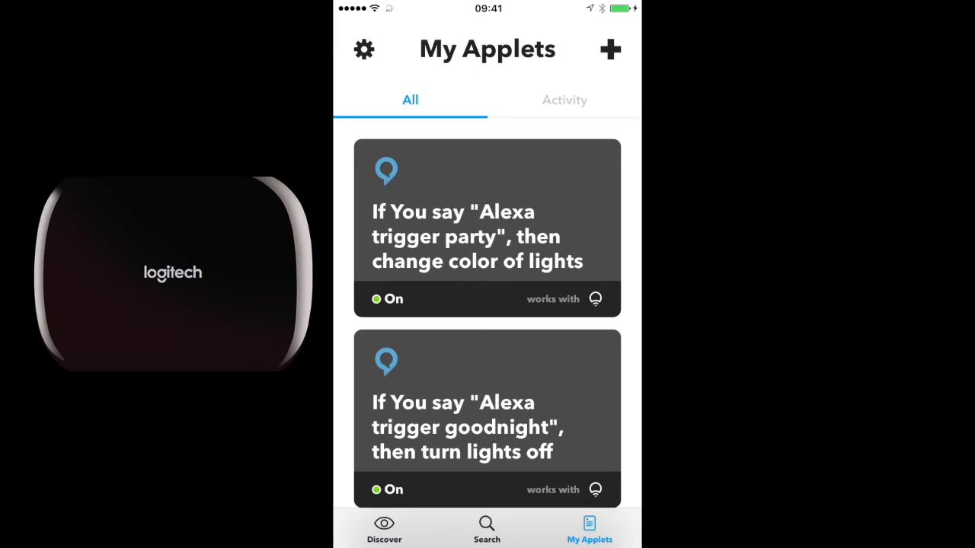
left_click(609, 47)
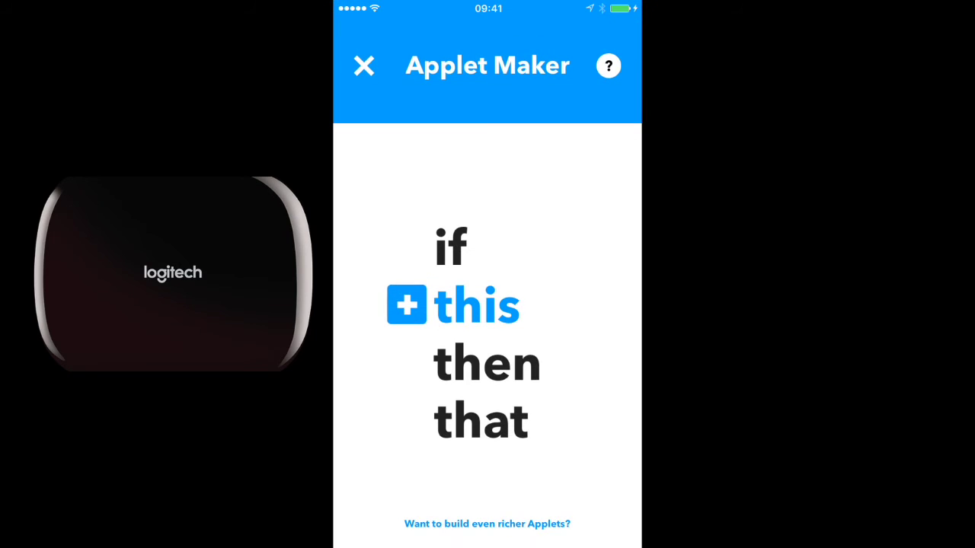
left_click(453, 305)
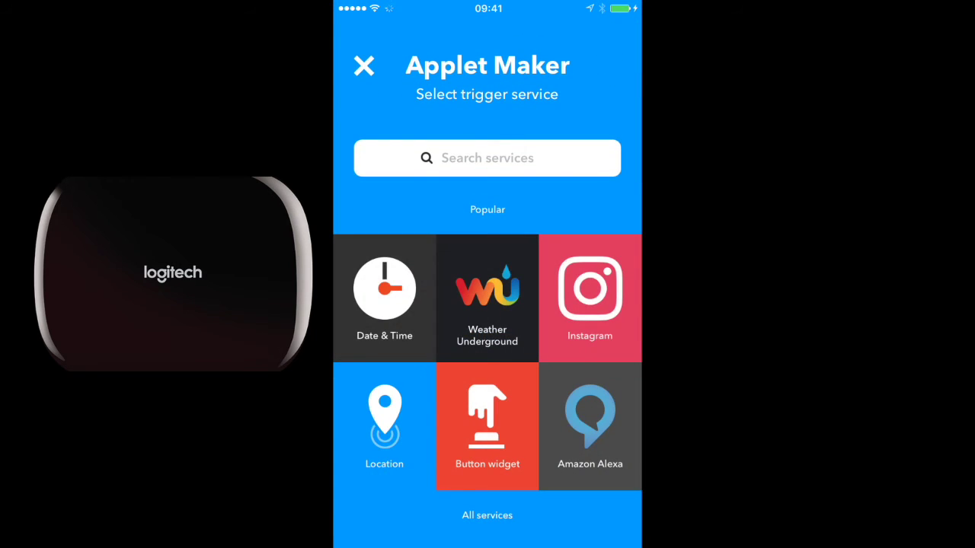
left_click(385, 298)
scroll(487, 343, "down", 2)
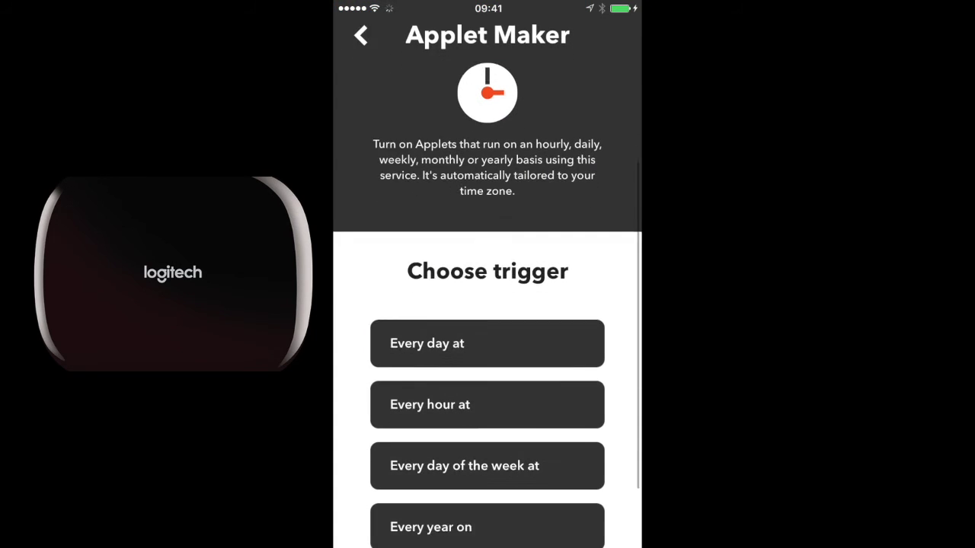
left_click(488, 312)
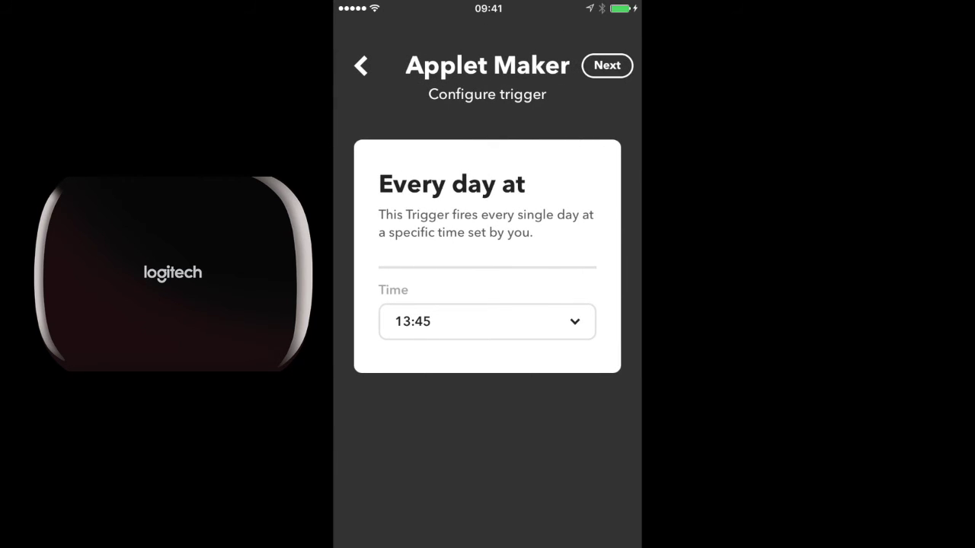
- Set the trigger time to 06:30 and confirm it
left_click(488, 322)
left_click_drag(464, 427, 464, 518)
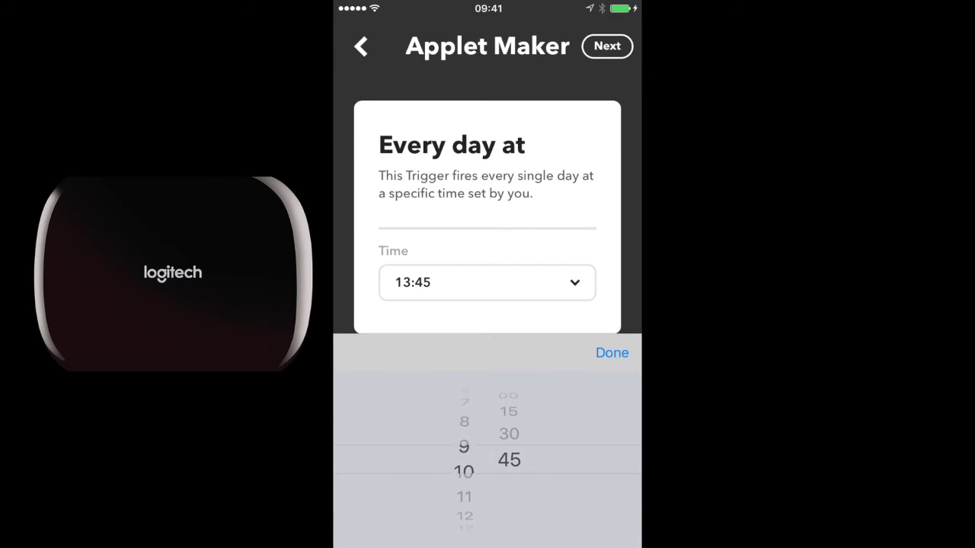
left_click_drag(464, 434, 464, 510)
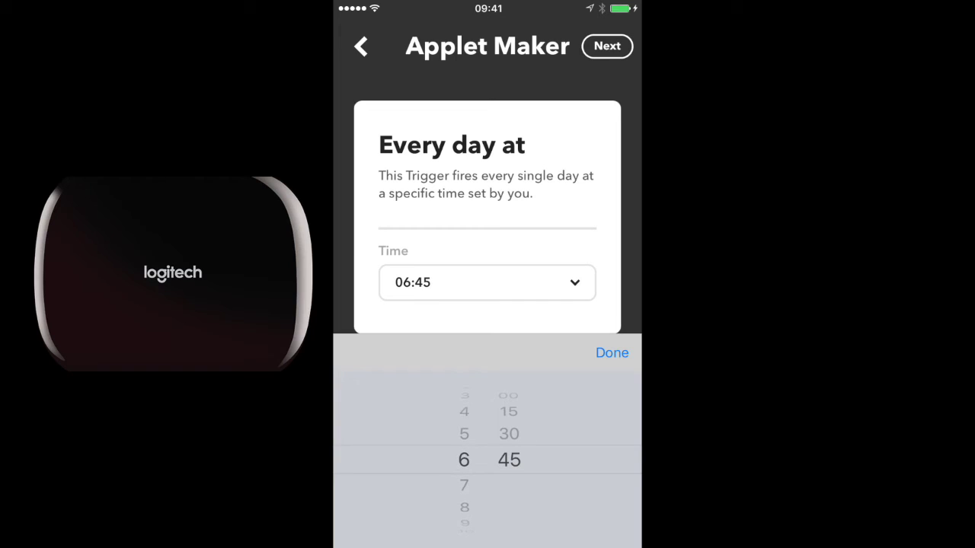
left_click_drag(508, 434, 509, 488)
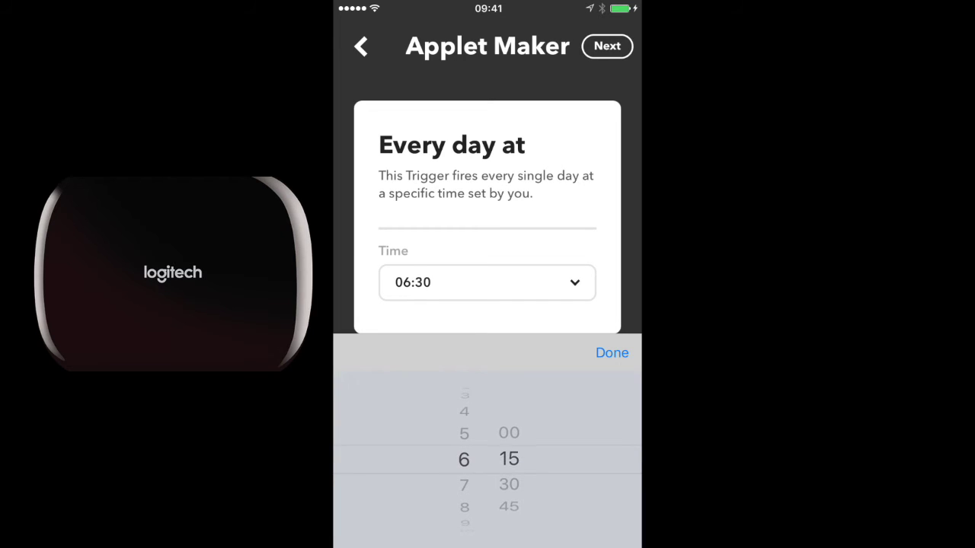
mouse_move(509, 485)
left_mouse_down()
mouse_move(509, 434)
mouse_move(508, 460)
left_mouse_up()
left_click(612, 353)
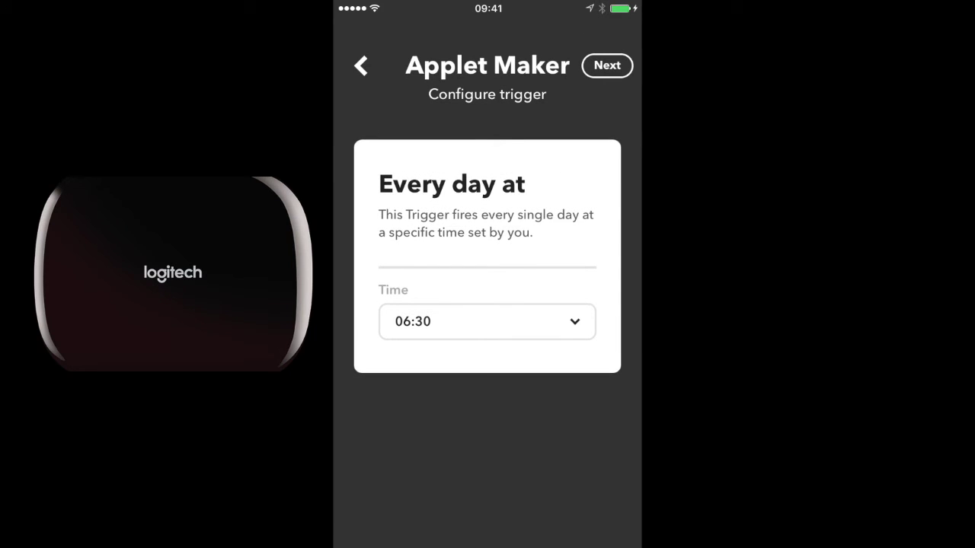
left_click(607, 65)
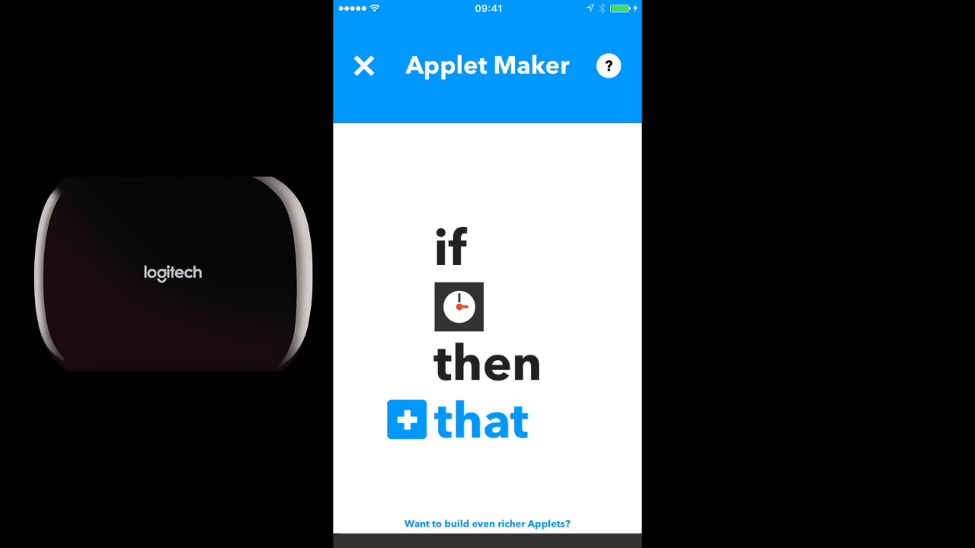
- Choose the Harmony service's 'Start activity' as the applet's action
left_click(457, 420)
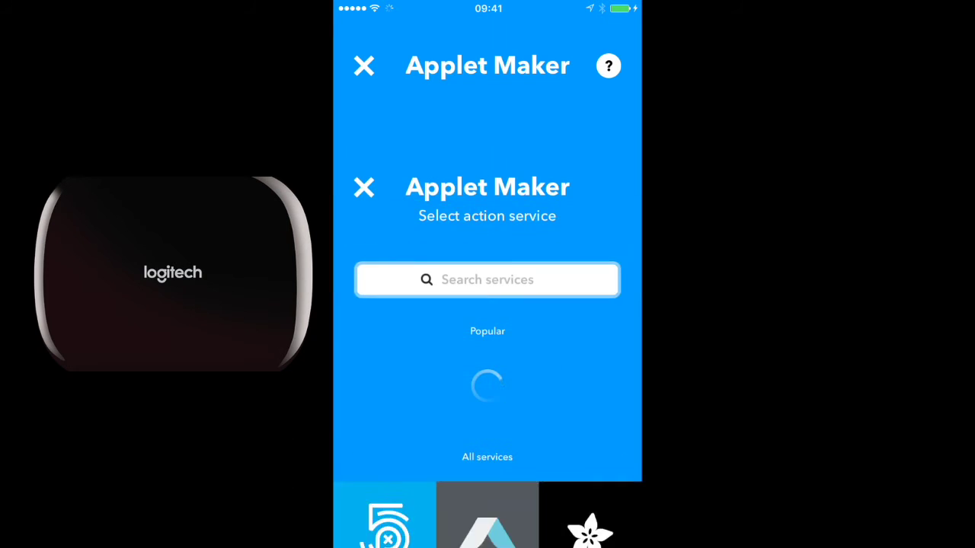
left_click(487, 157)
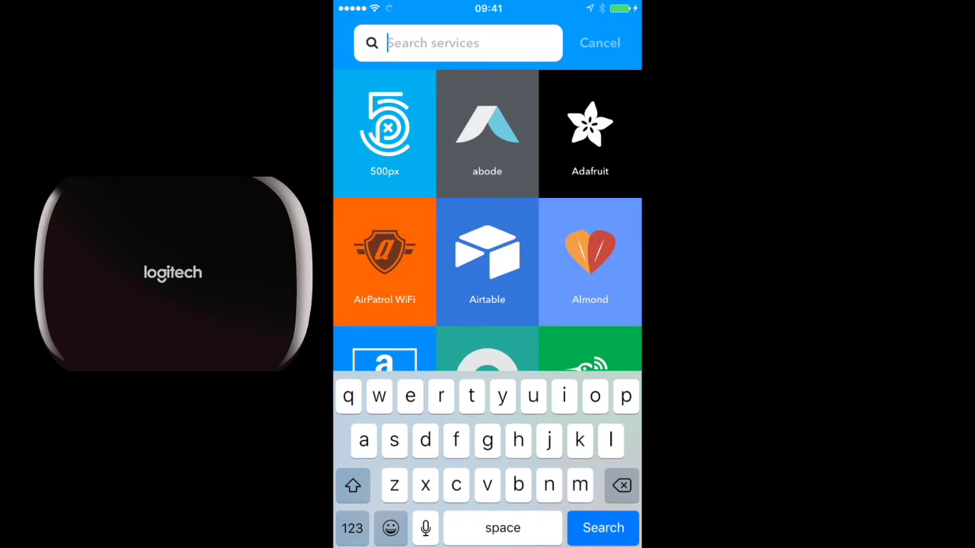
type("har")
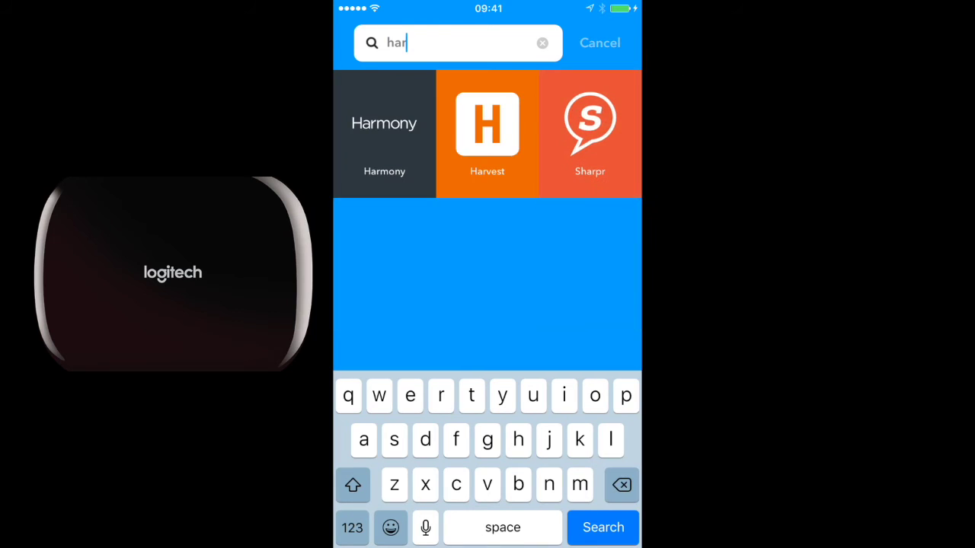
left_click(384, 129)
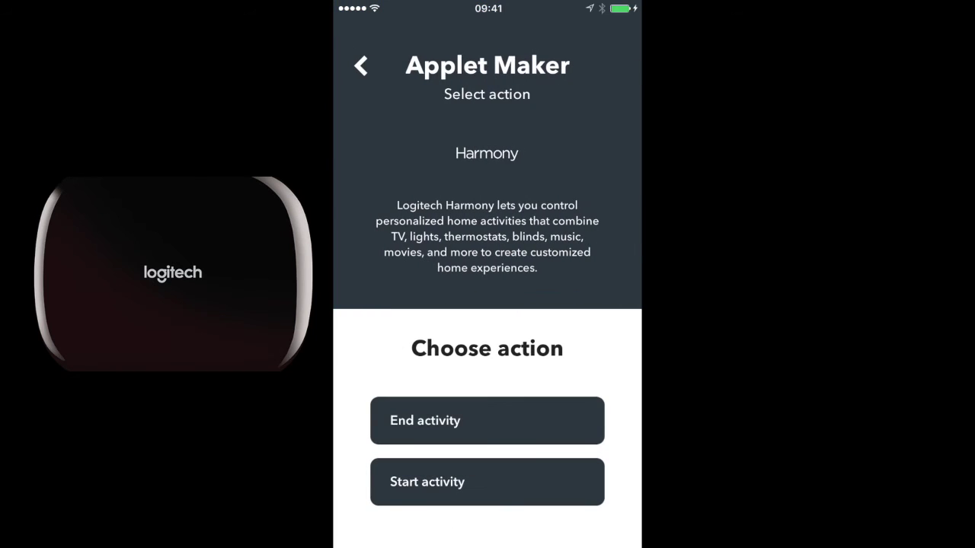
left_click(486, 482)
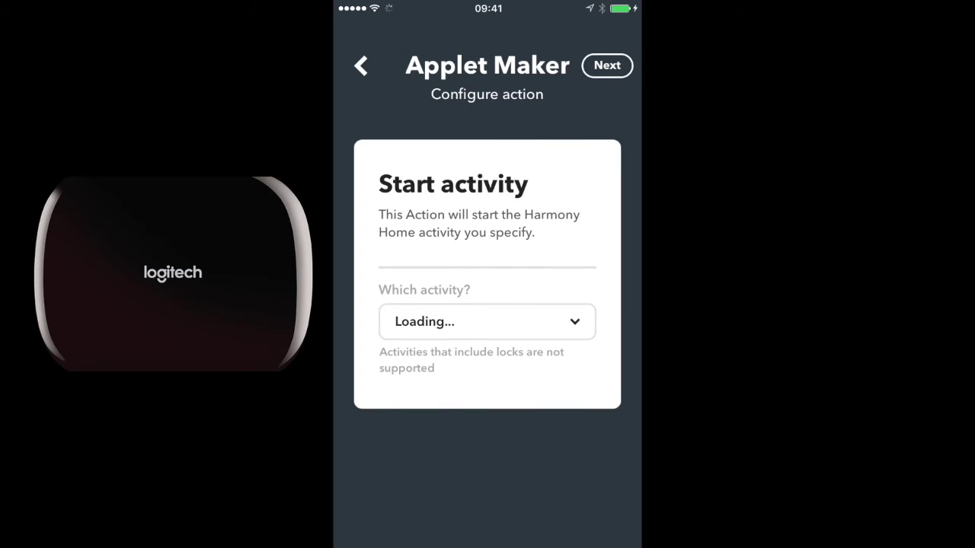
- Select Lights (Harmony Hub) as the activity to start and confirm
left_click(487, 321)
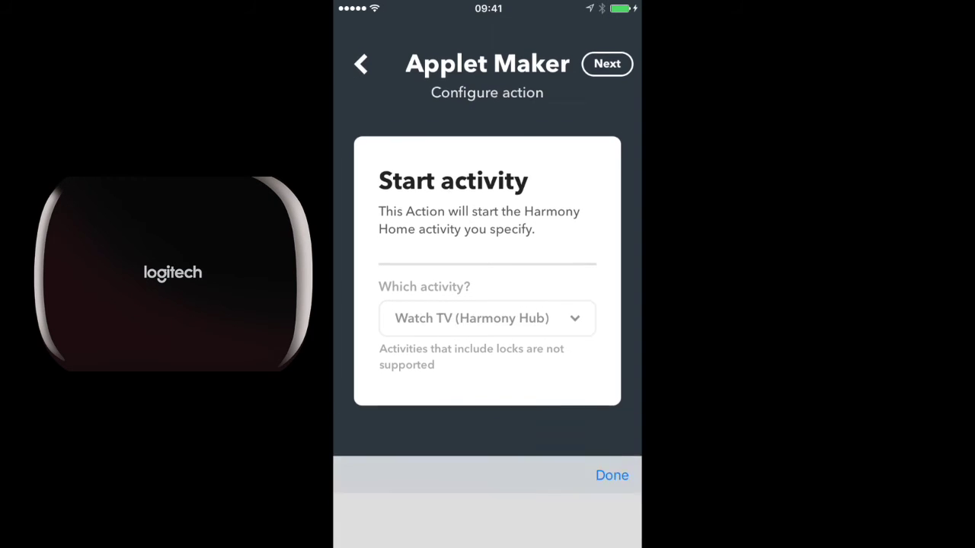
left_click_drag(490, 507, 490, 460)
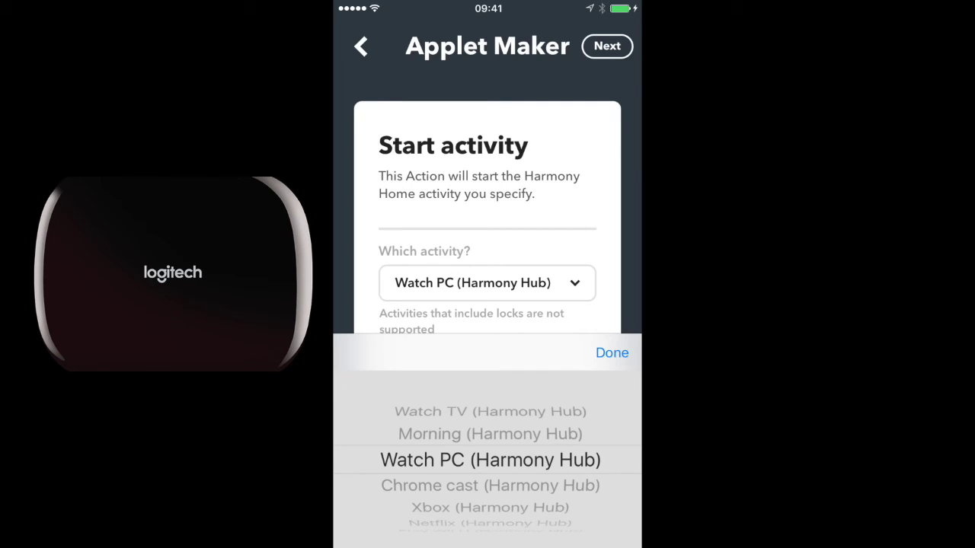
scroll(488, 460, "down", 4)
scroll(488, 460, "down", 2)
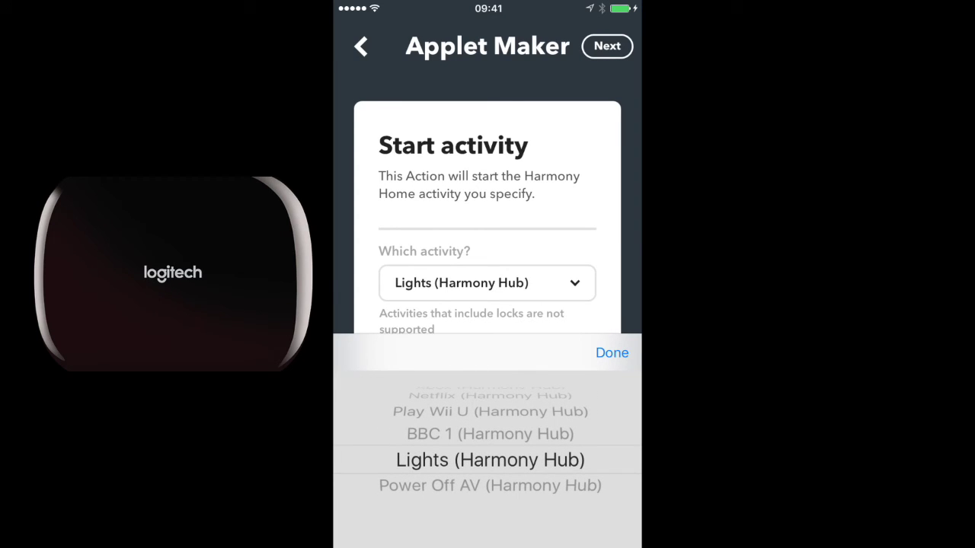
left_click(612, 353)
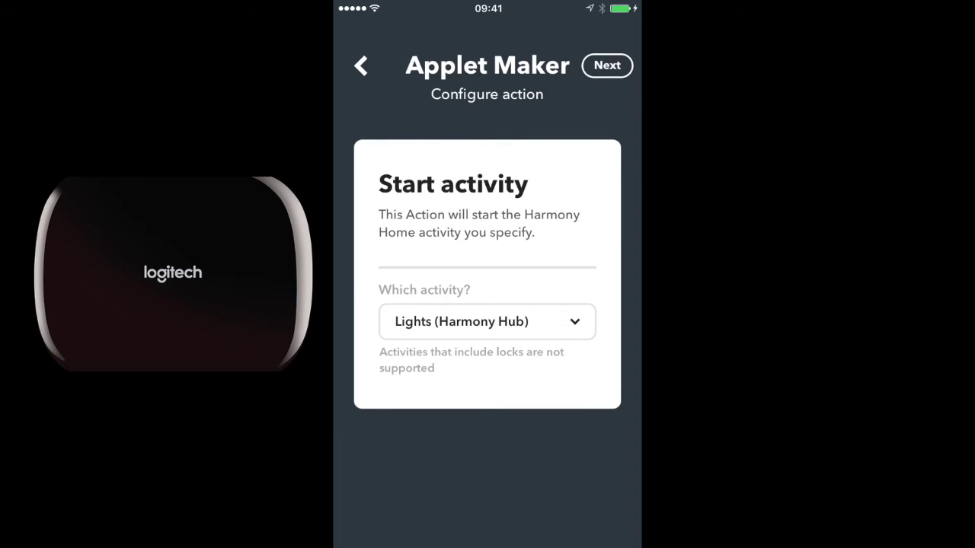
left_click(607, 66)
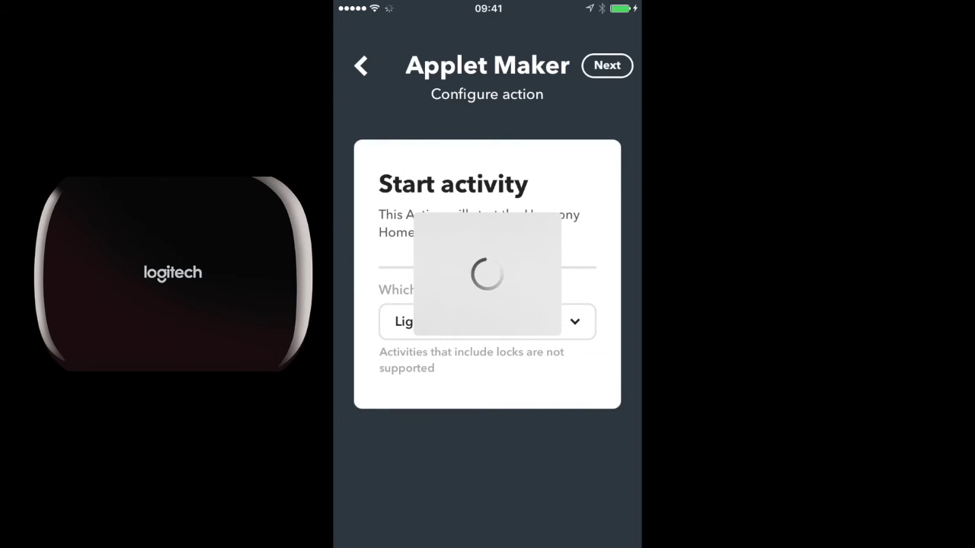